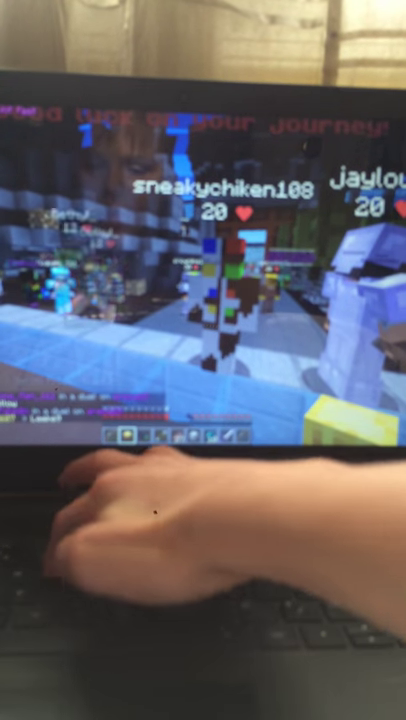
{"action": "key", "text": "t"}
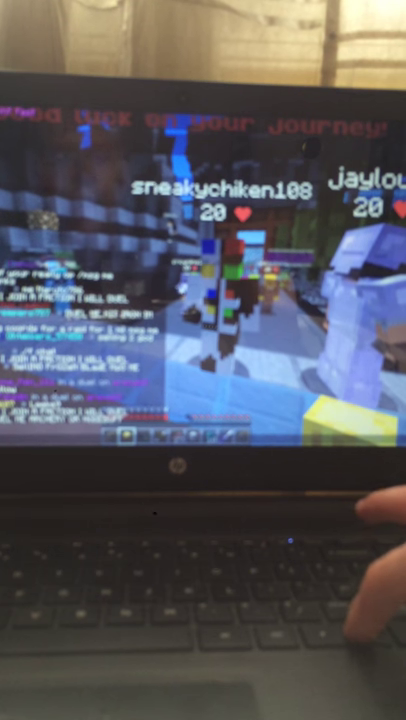